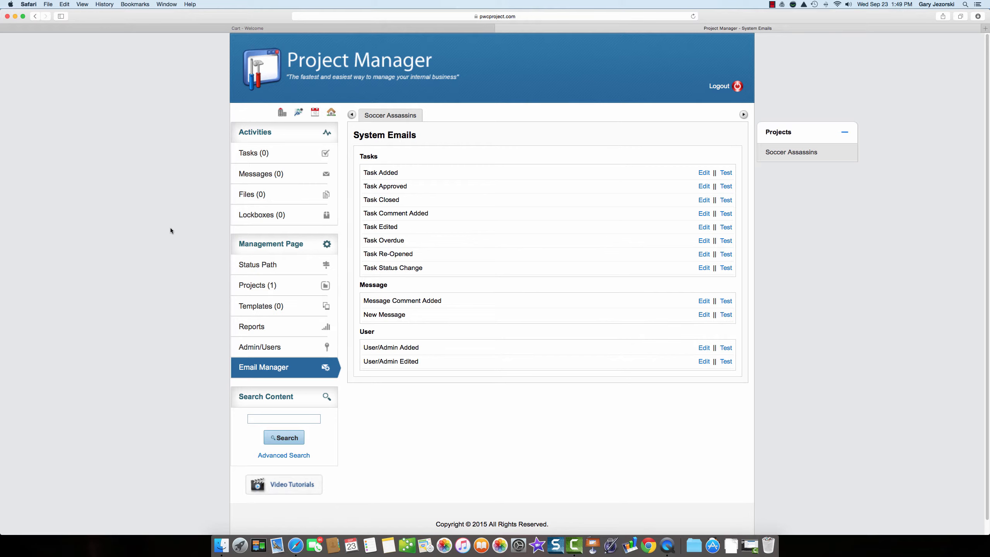
Step: Start a new task titled Master Specification in a new task list named General Overview
left_click(264, 156)
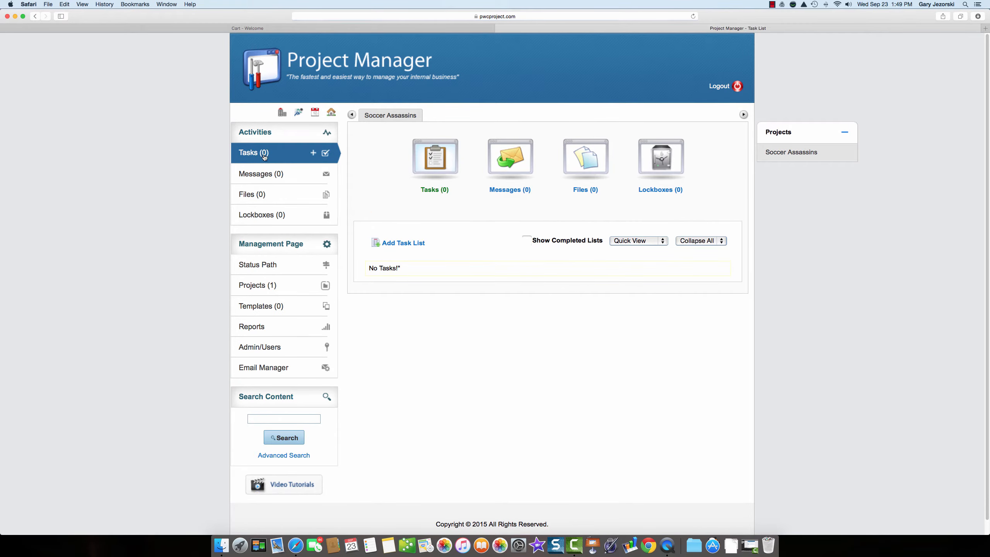
left_click(407, 244)
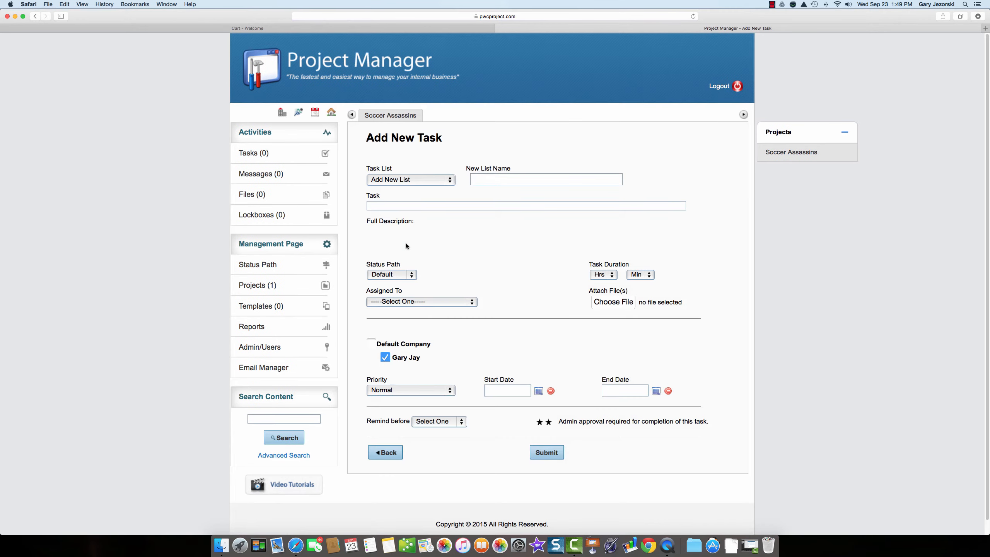
left_click(490, 179)
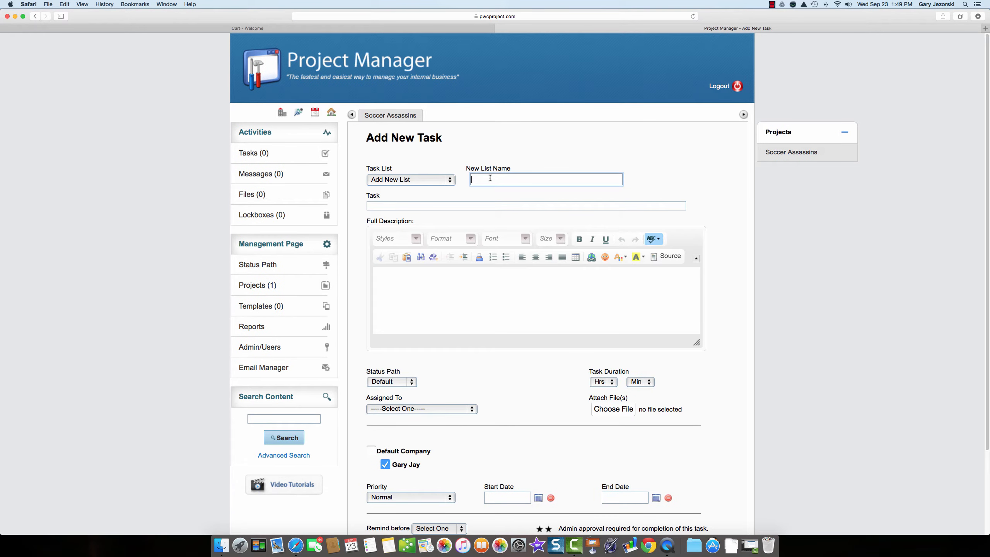
type("General Overview")
left_click(388, 207)
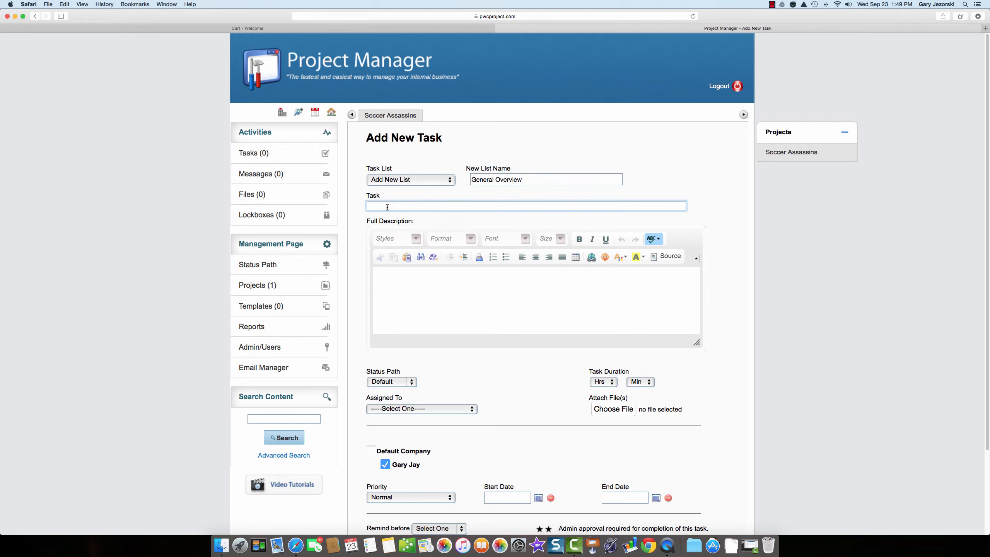
type("Master Specification")
Step: Set the full description to "See attached document" and attach General Specification - Soccer Assassins 9-23-15.docx to the task
left_click(418, 287)
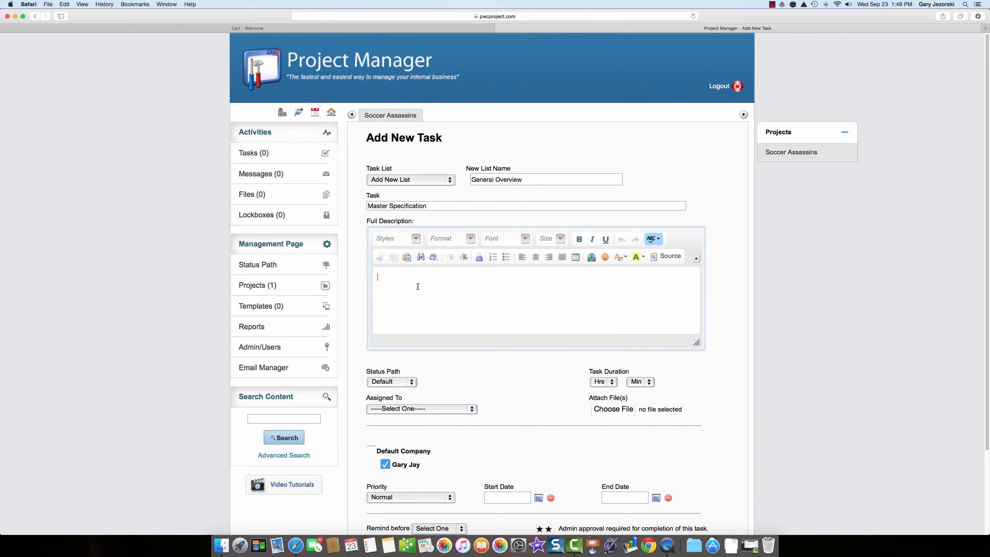
type("See attached document")
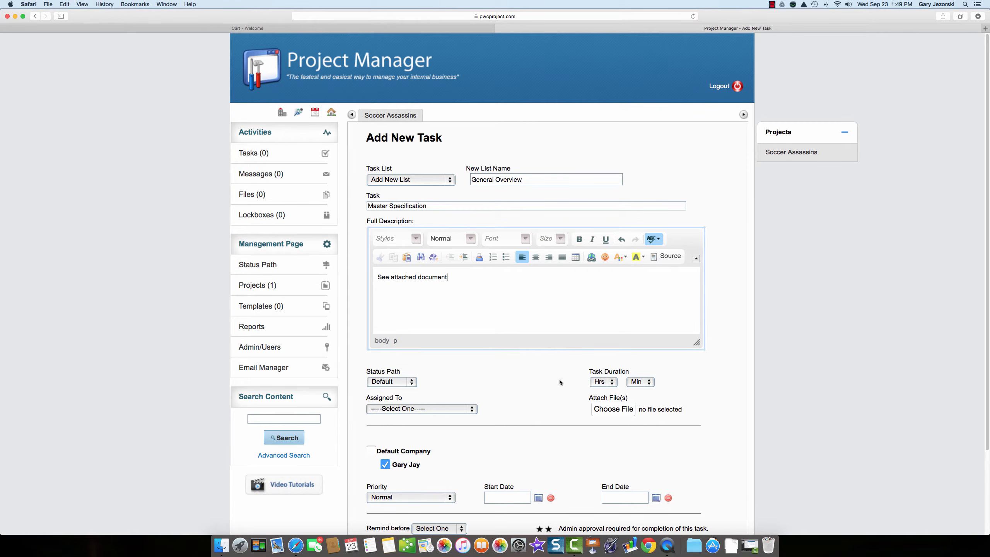
left_click(613, 410)
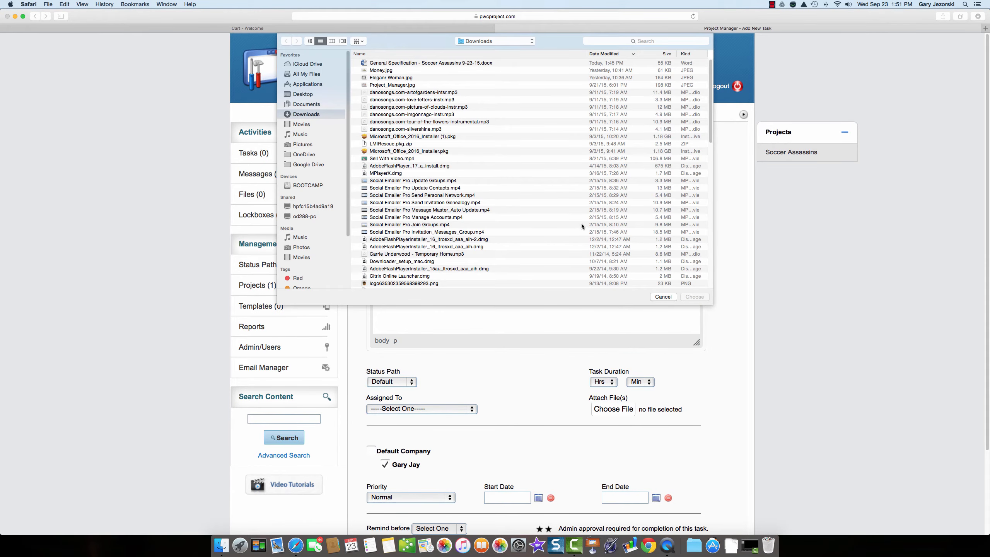
double_click(365, 63)
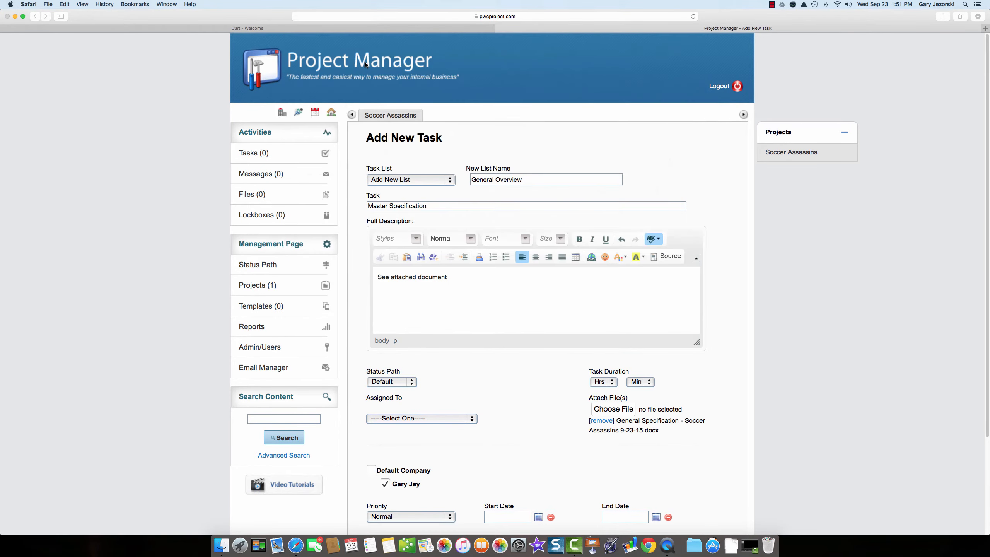
Step: Review the priority choices, keep Normal, and submit the Master Specification task
scroll(571, 362, "down", 5)
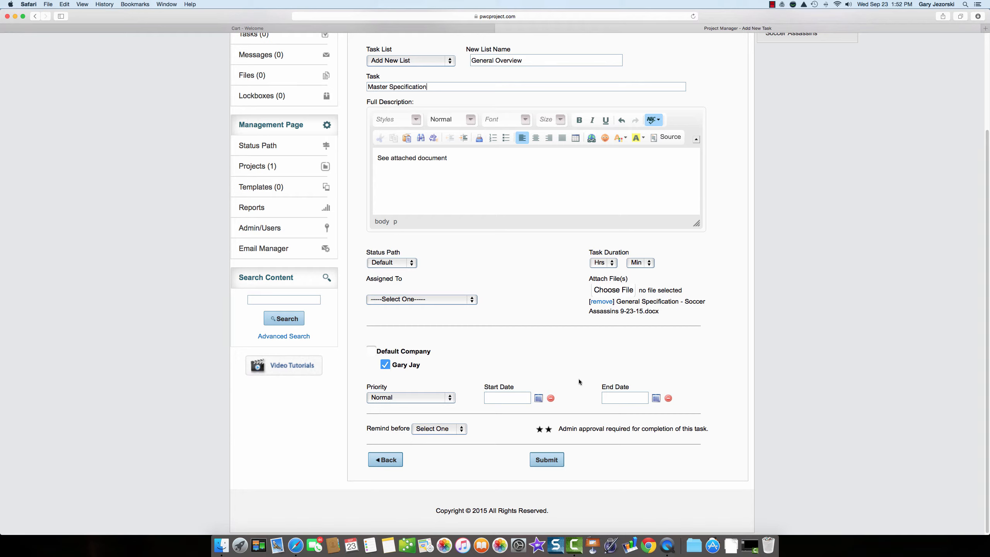
left_click(414, 397)
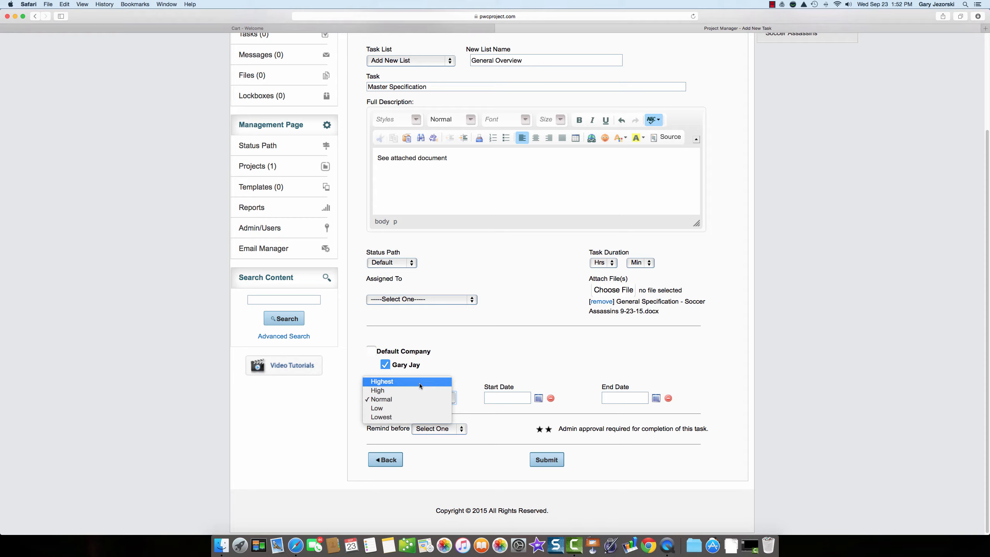
left_click(546, 364)
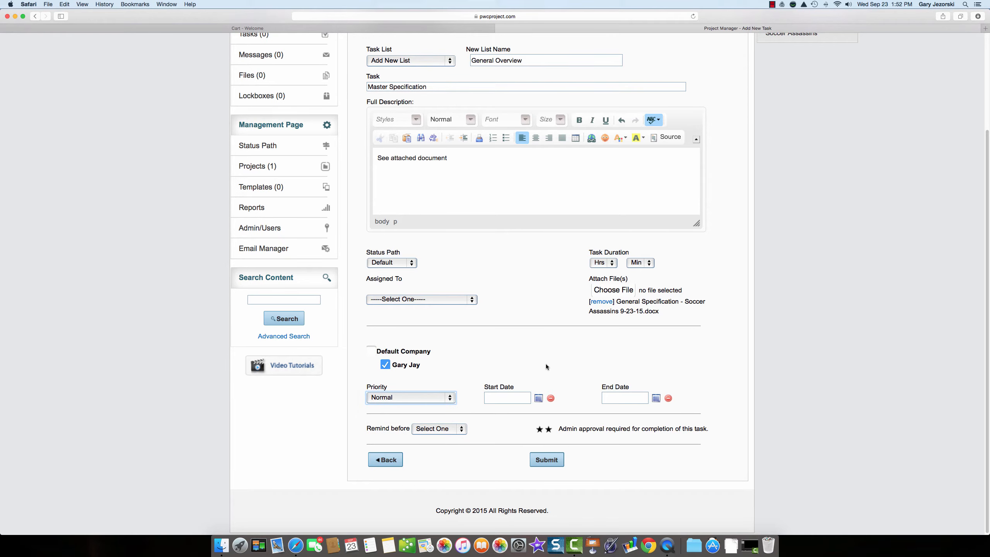
left_click(544, 461)
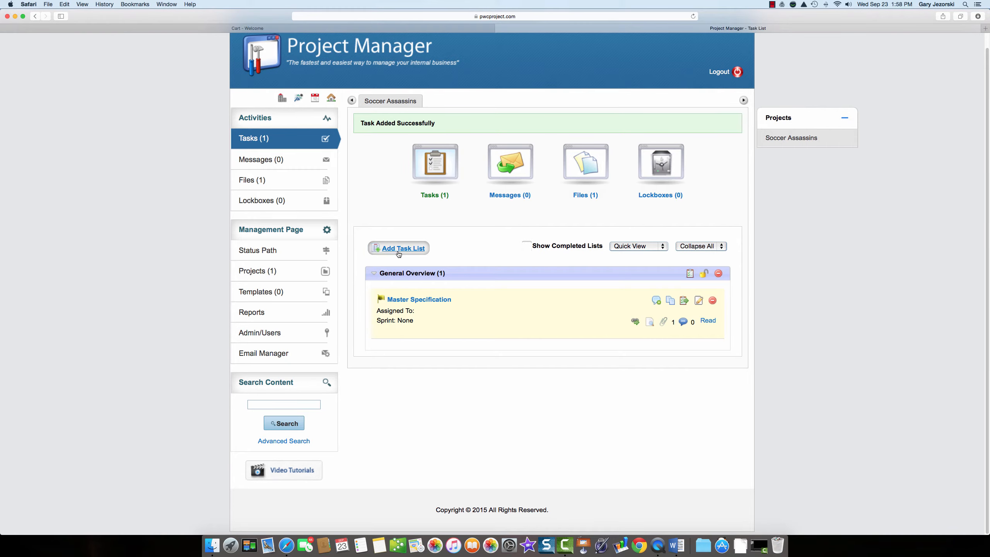
Step: Start another new task in a new task list named Video Items
left_click(419, 247)
left_click(408, 252)
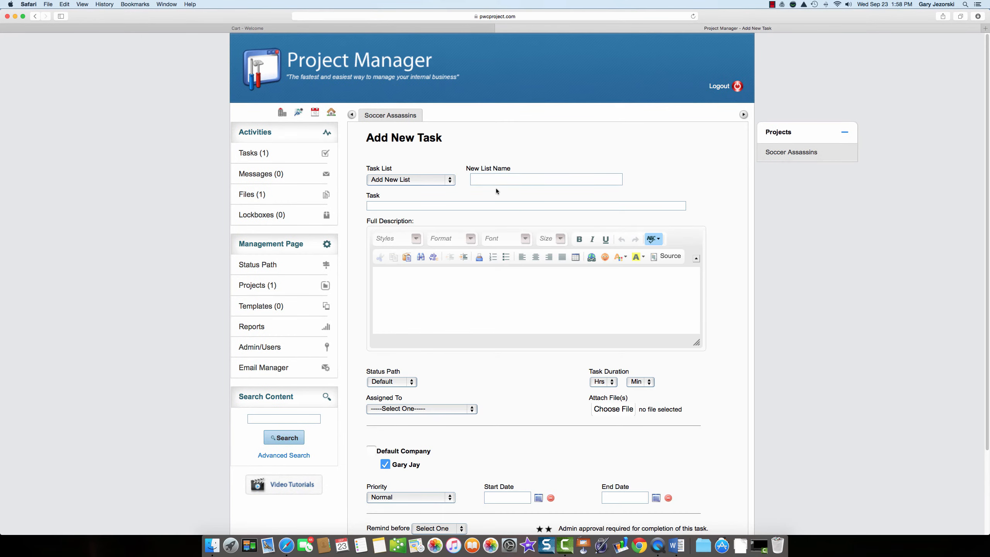
left_click(491, 180)
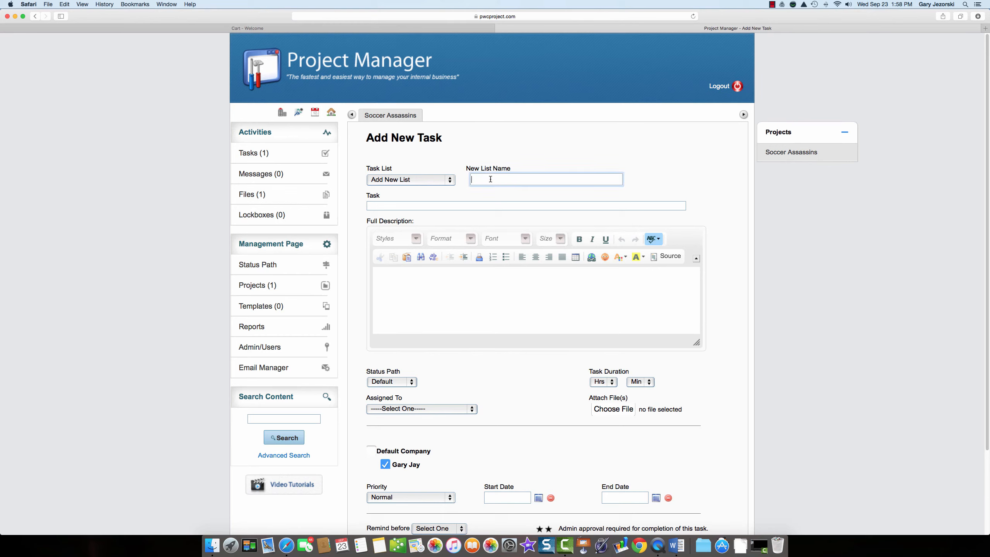
type("Video Items")
left_click(413, 207)
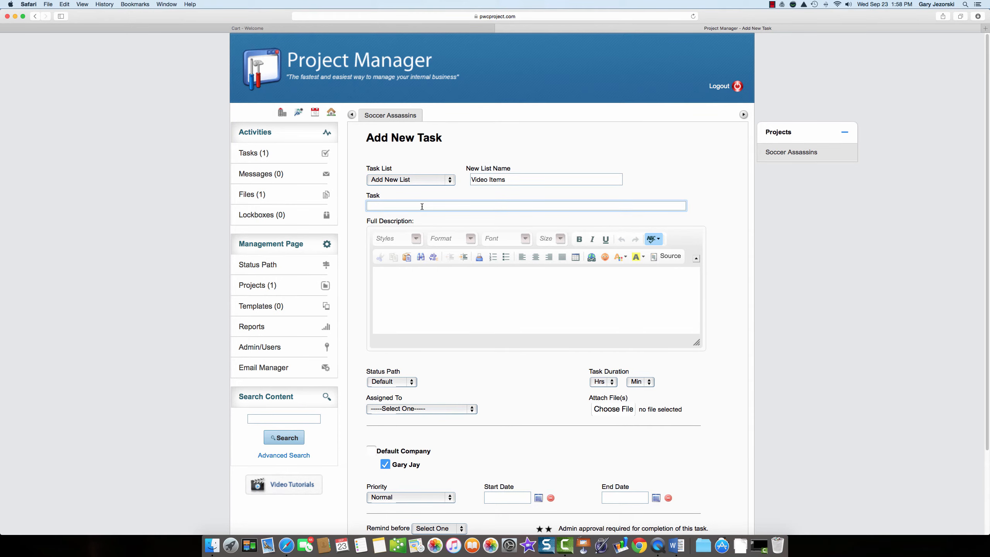
Step: Copy the Video Editing paragraph from the General Specification document in Word and paste it into the task's full description in Safari
left_click(676, 545)
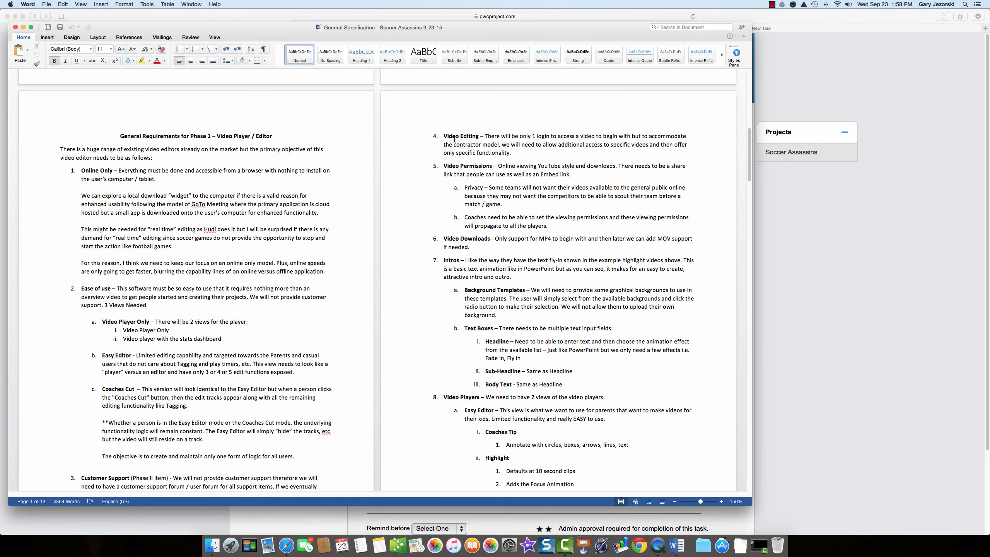
left_click_drag(444, 136, 514, 151)
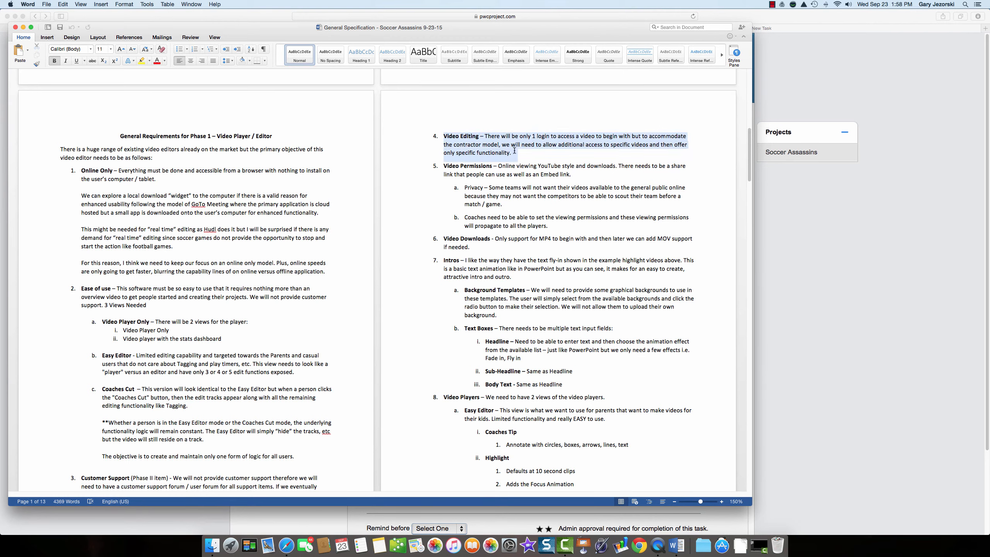
right_click(498, 142)
left_click(514, 153)
left_click(738, 512)
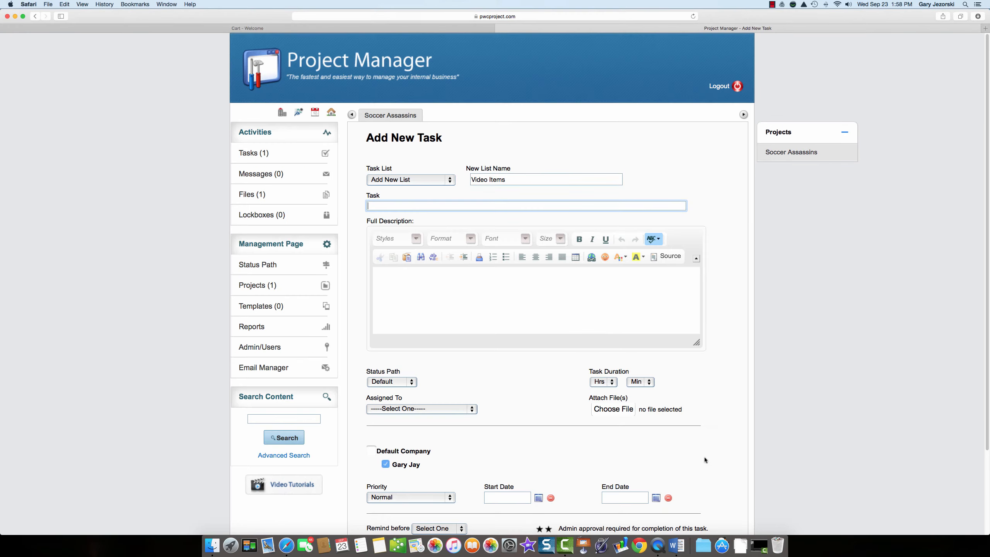
left_click(395, 285)
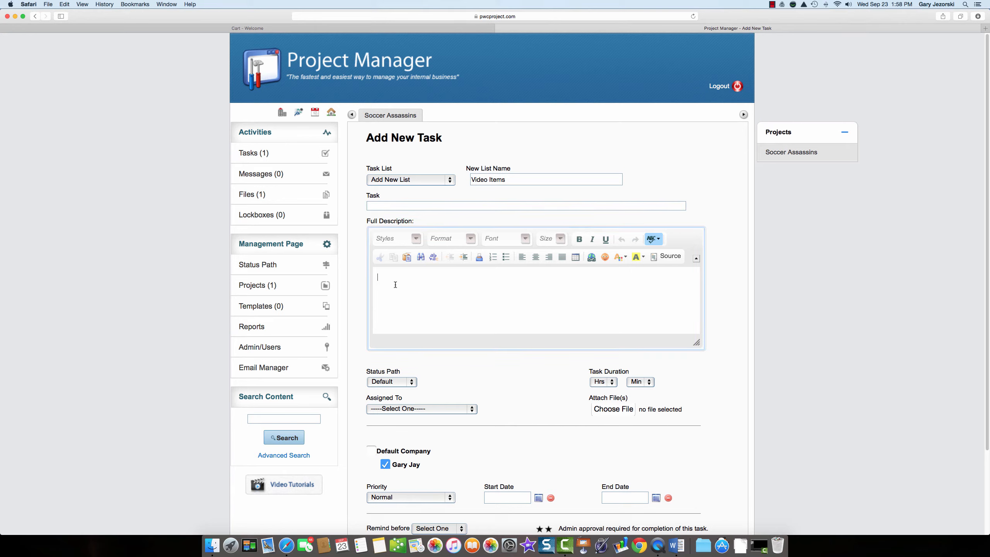
key("super+v")
Step: Title the new task Video Editing
left_click(379, 206)
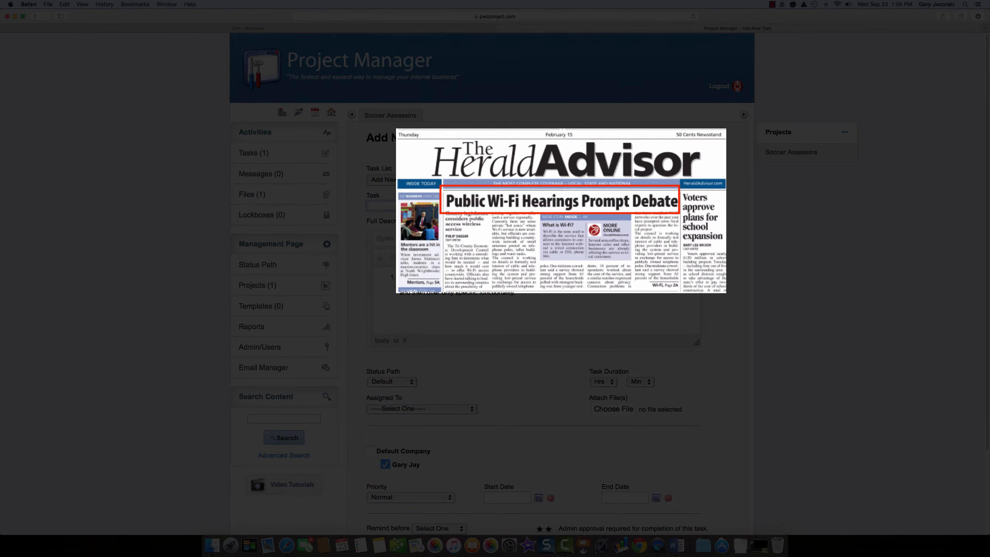
type("Vi")
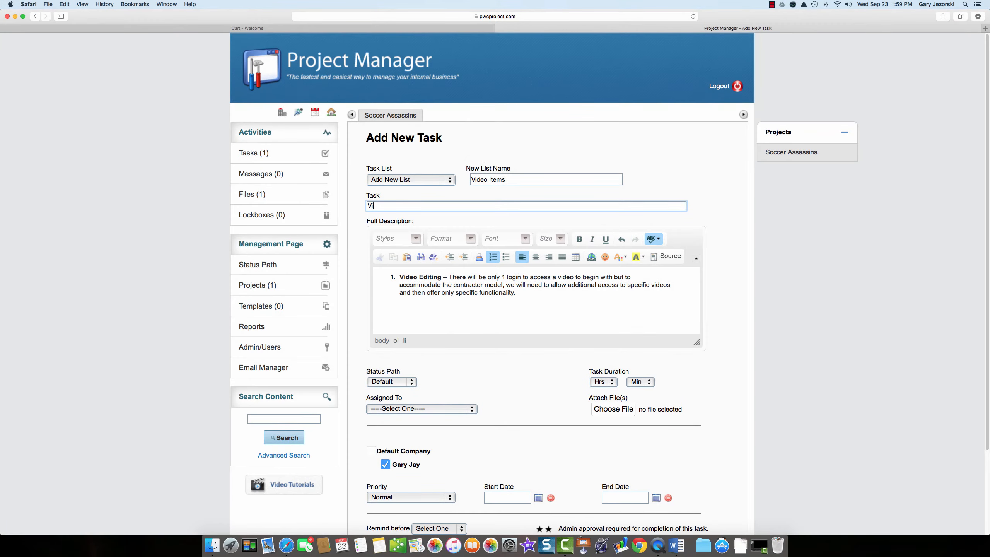
type("deo Editing")
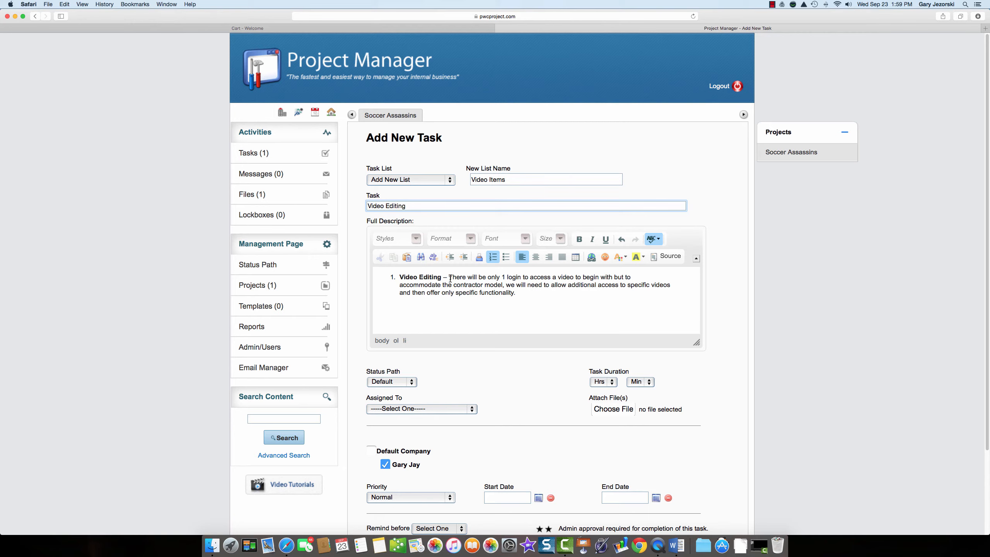
Step: Delete the "Video Editing –" heading from the beginning of the pasted description
left_click(450, 277)
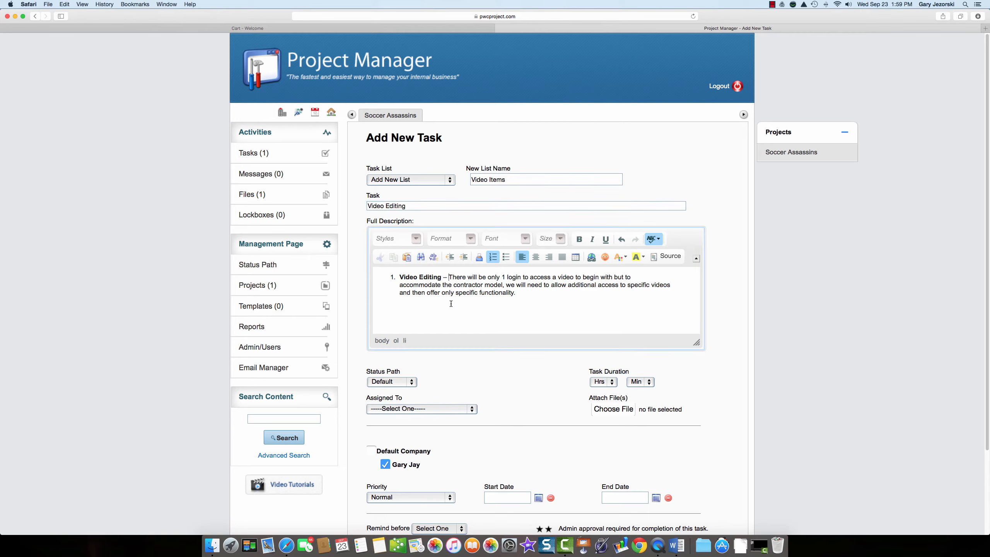
key("BackSpace")
key("BackSpace")
key("BackSpace")
key("BackSpace")
key("BackSpace")
key("BackSpace")
key("BackSpace")
key("BackSpace")
key("BackSpace")
key("BackSpace")
key("BackSpace")
key("BackSpace")
key("BackSpace")
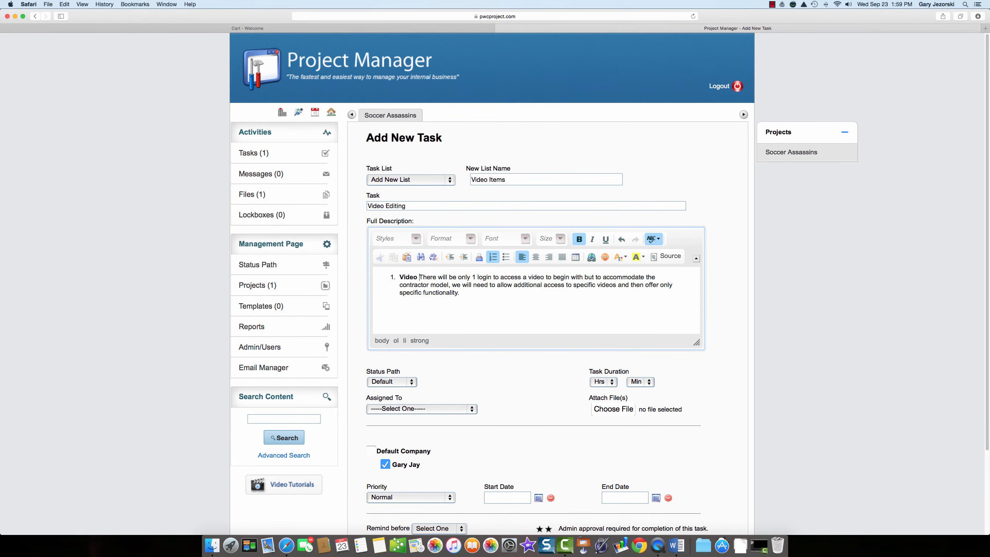
key("BackSpace")
key("BackSpace")
key("BackSpace")
Step: Assign the Video Editing task to the Default Company user and submit it
scroll(453, 303, "down", 1)
left_click(439, 399)
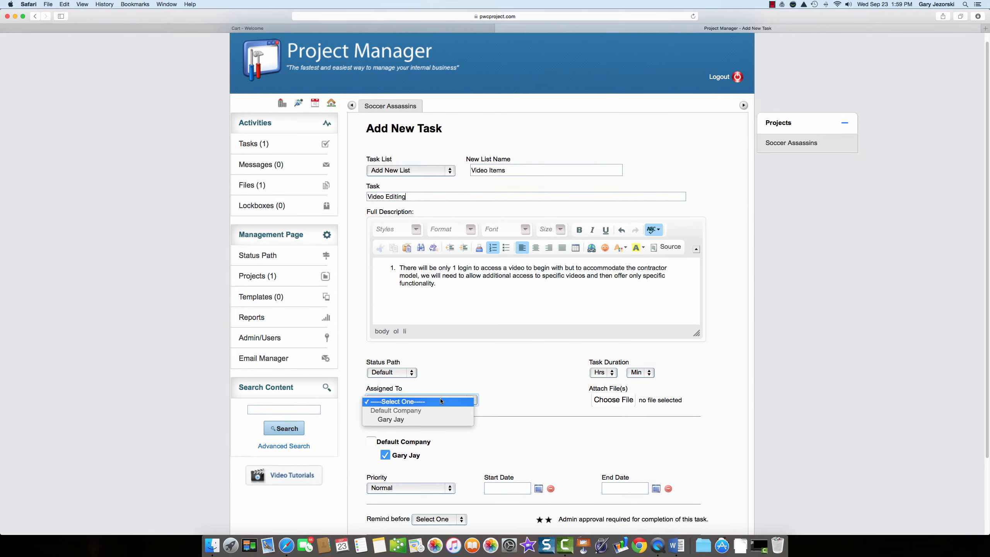
left_click(415, 419)
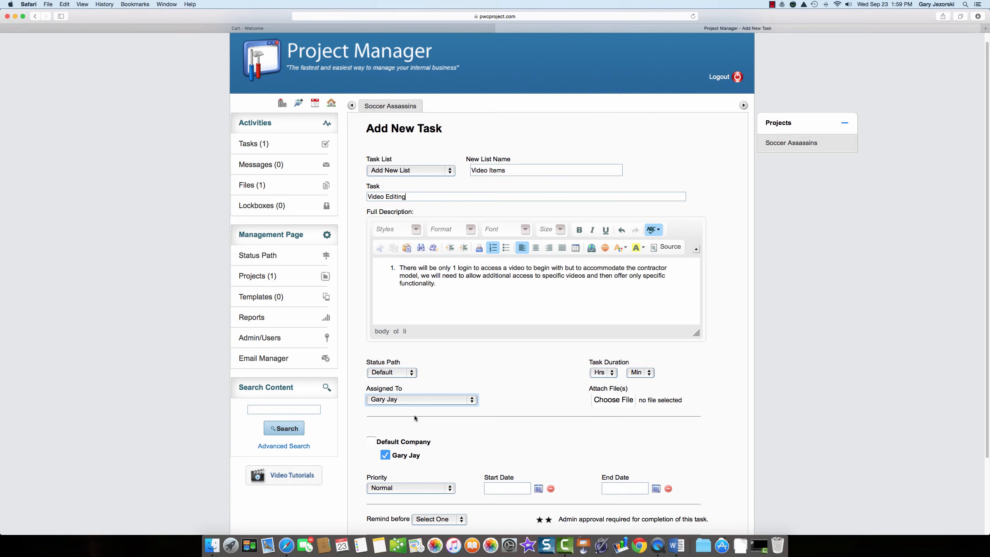
scroll(535, 386, "down", 5)
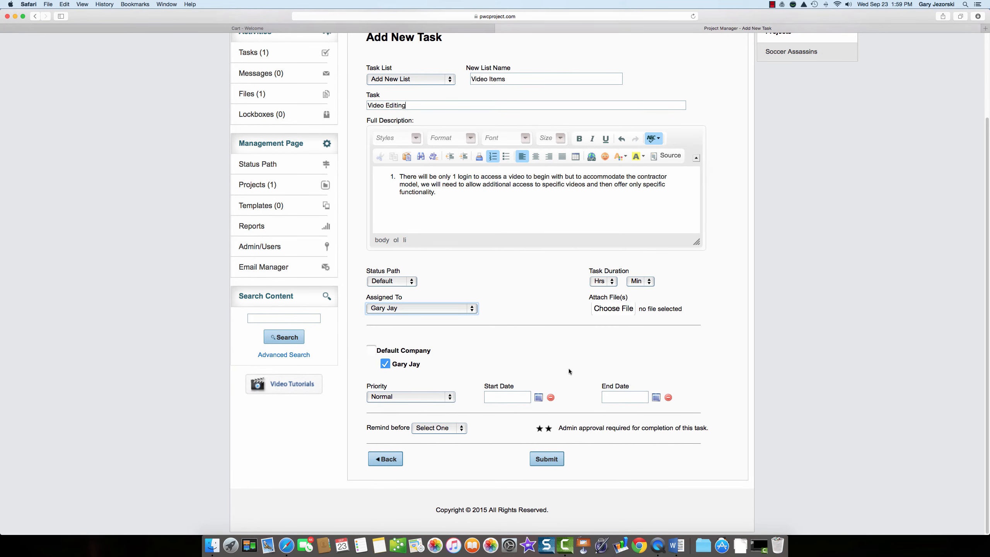
left_click(549, 462)
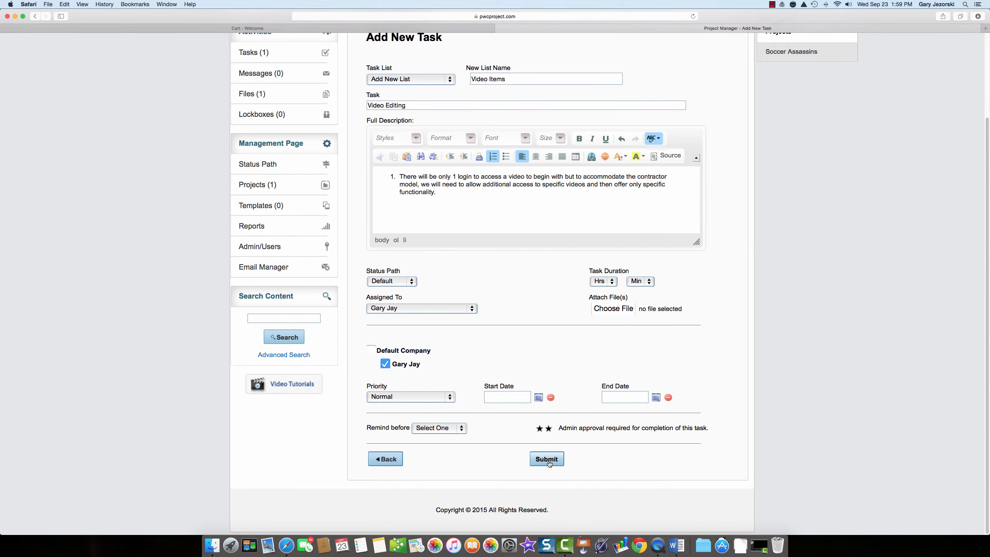